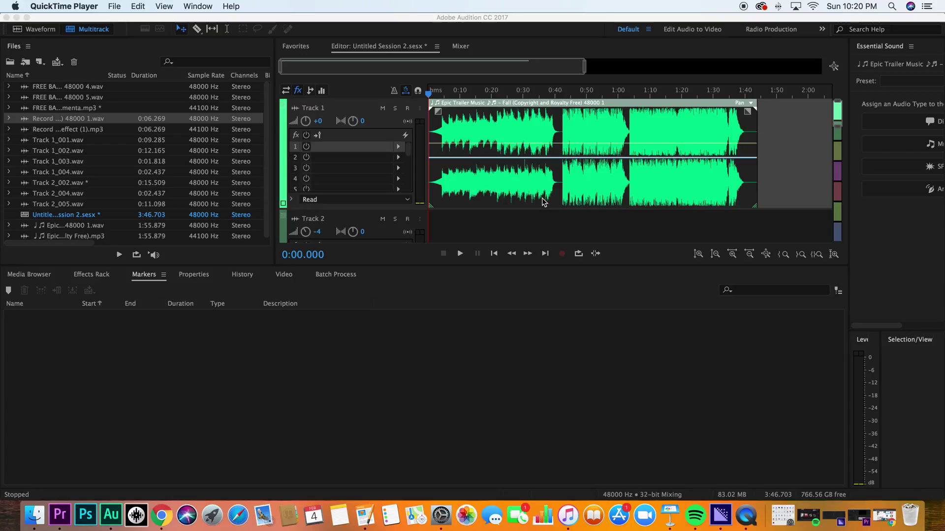
Step: Drag the Epic Trailer Music clip from Track 1 down into Track 2's lane
scroll(541, 200, down, 2)
scroll(536, 196, up, 3)
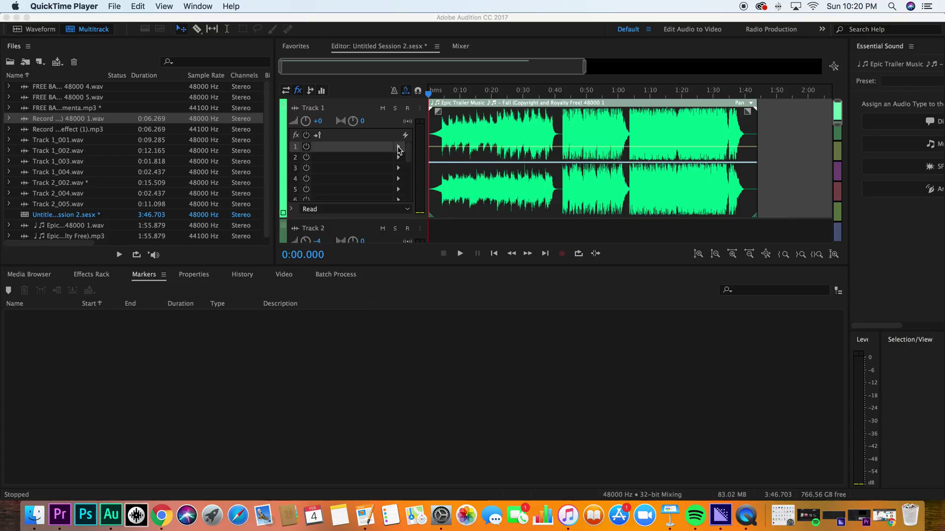
click(454, 171)
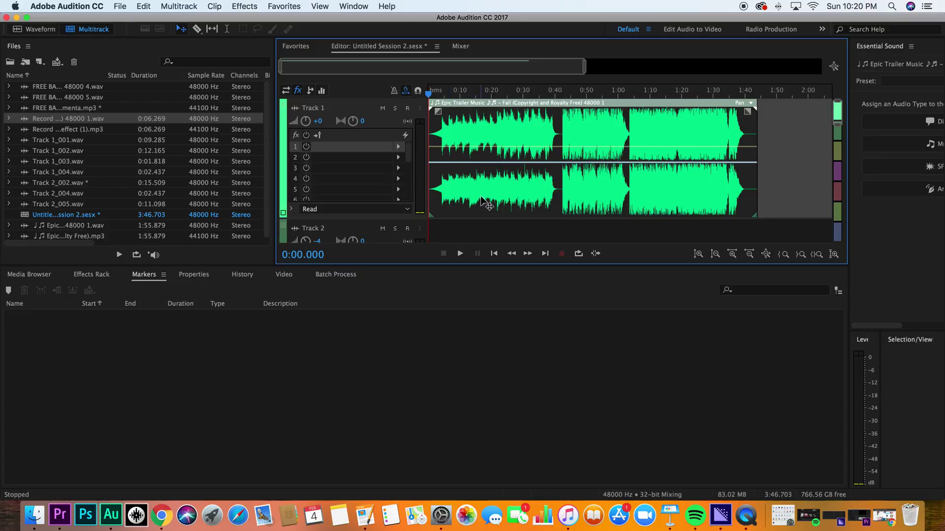
scroll(485, 202, down, 3)
drag(487, 143, 462, 194)
Step: Rename Track 2 to 'Background Music'
click(321, 163)
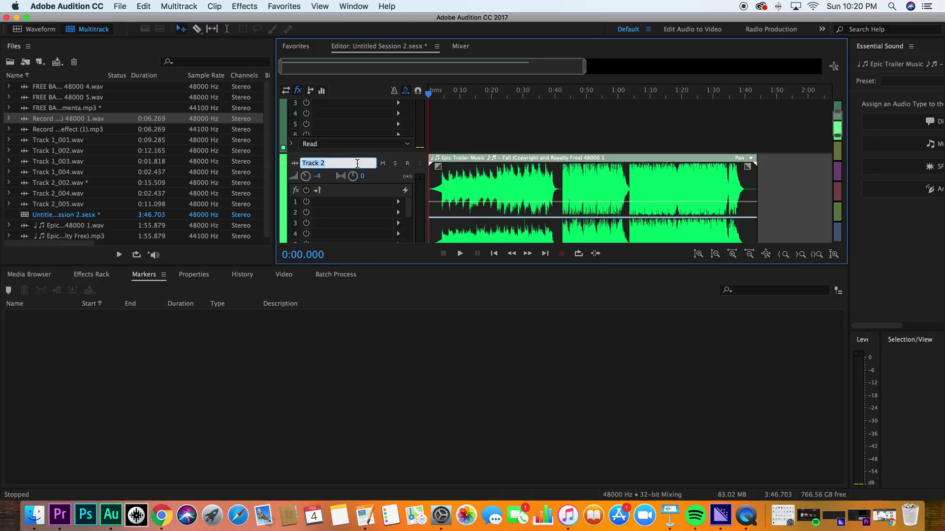
text(T)
key(Return)
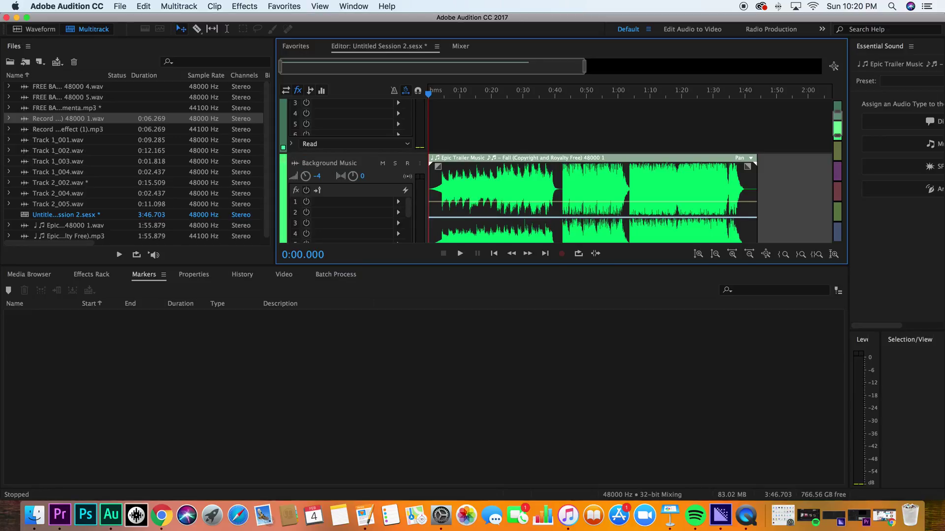
Step: Rename Track 1 to 'Voiceover'
scroll(328, 129, down, 3)
scroll(757, 145, up, 3)
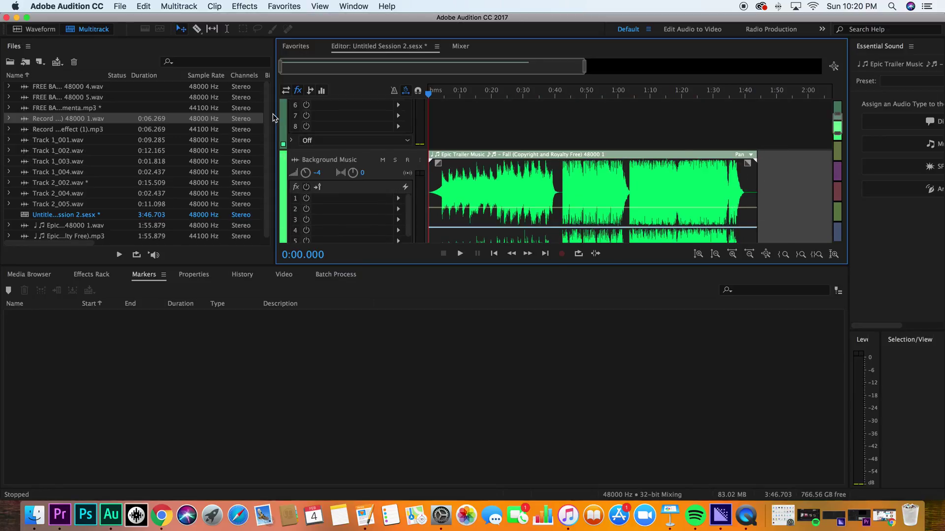
scroll(480, 121, up, 2)
scroll(472, 122, up, 1)
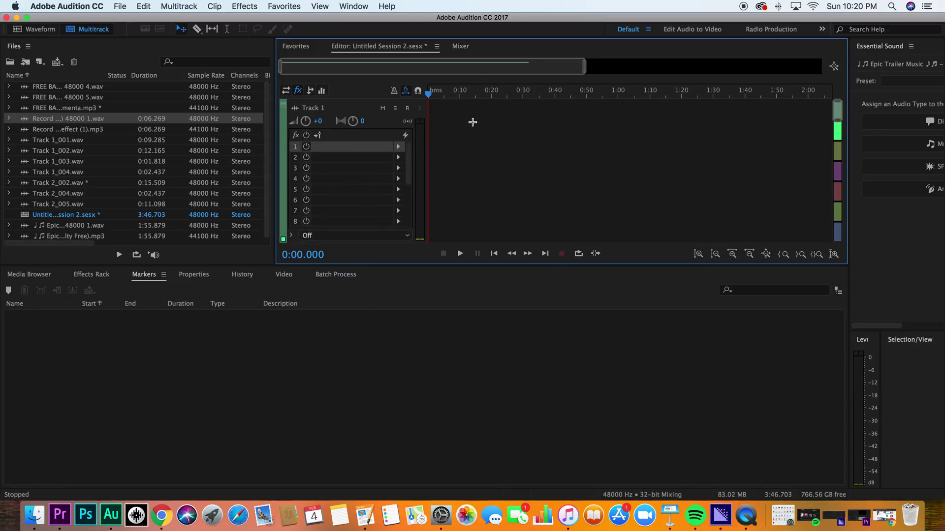
click(311, 108)
text(Voiceover)
key(Return)
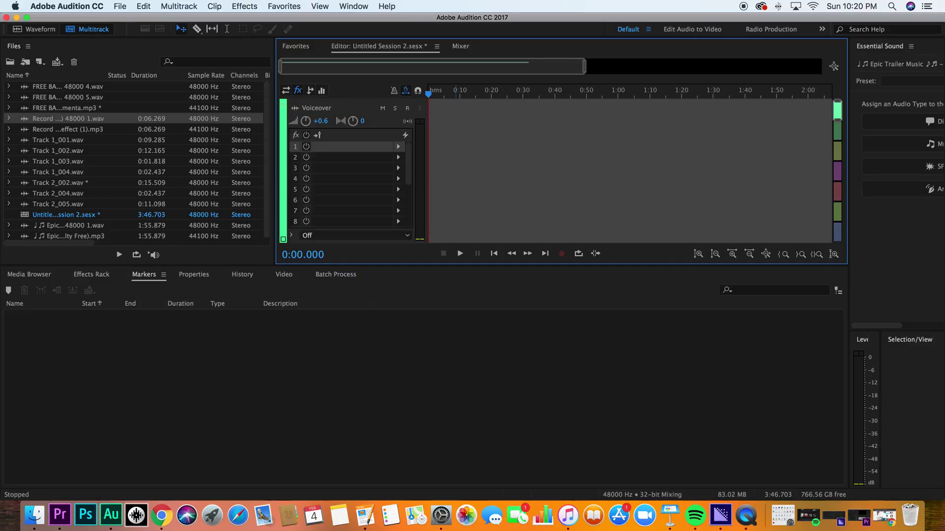
scroll(689, 165, down, 3)
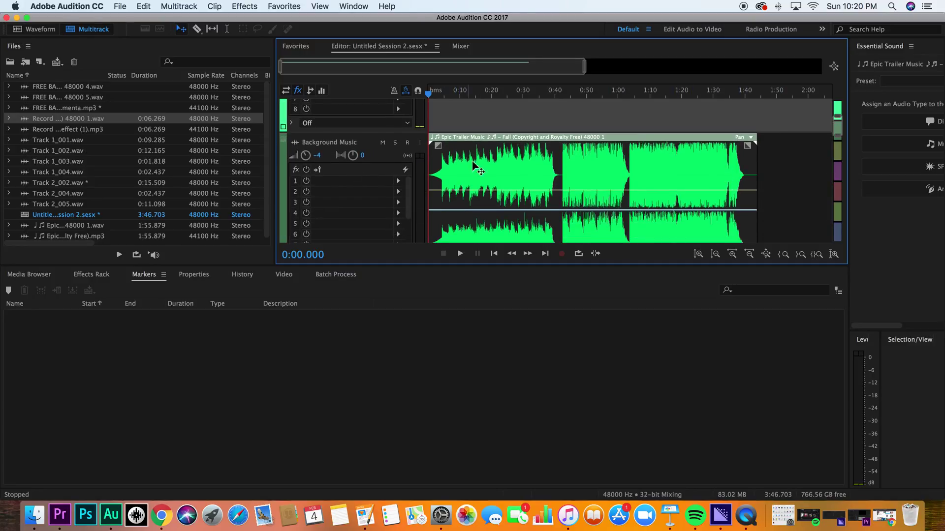
Step: Insert Special > Mastering into slot 1 of the Background Music track's effects rack
scroll(590, 129, down, 1)
scroll(591, 129, down, 1)
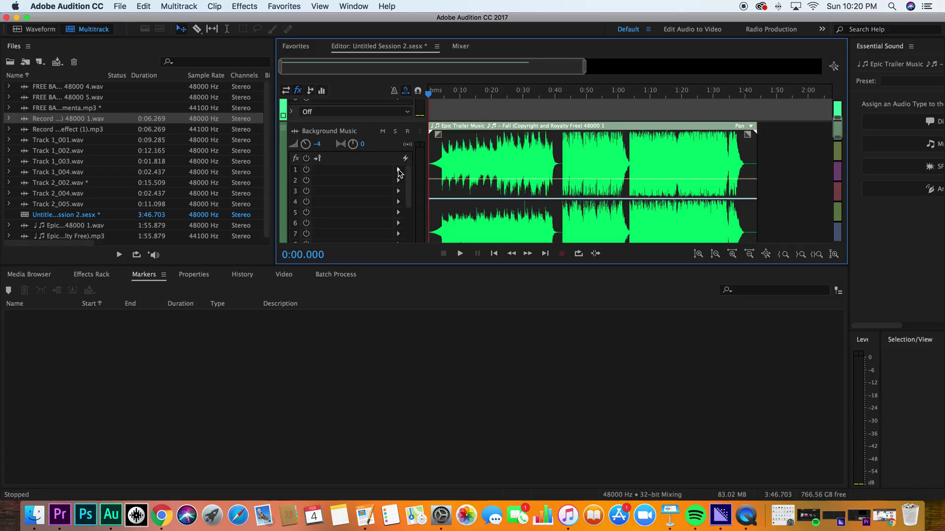
click(398, 171)
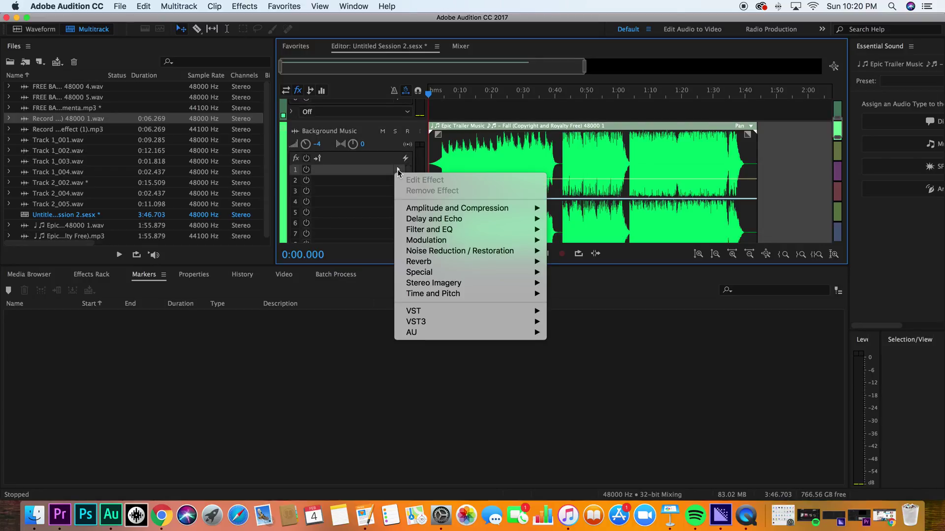
mouse_move(440, 245)
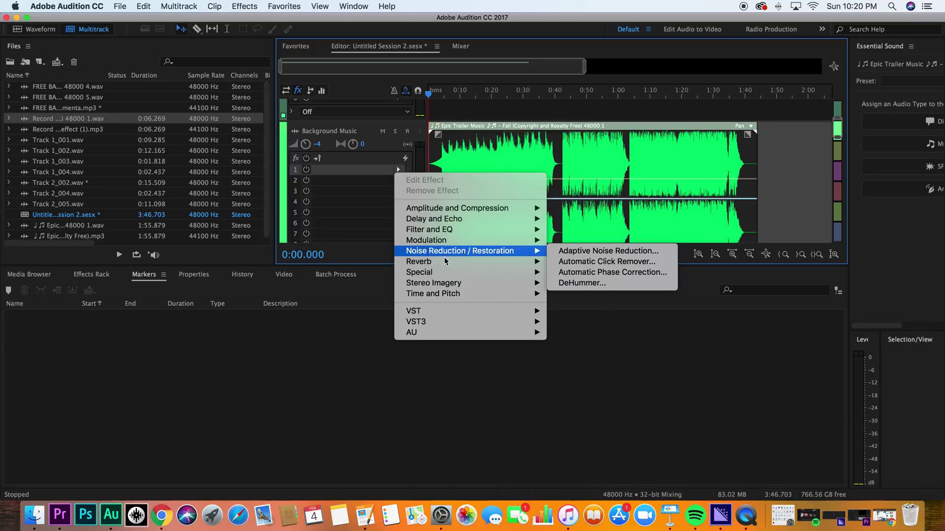
mouse_move(444, 276)
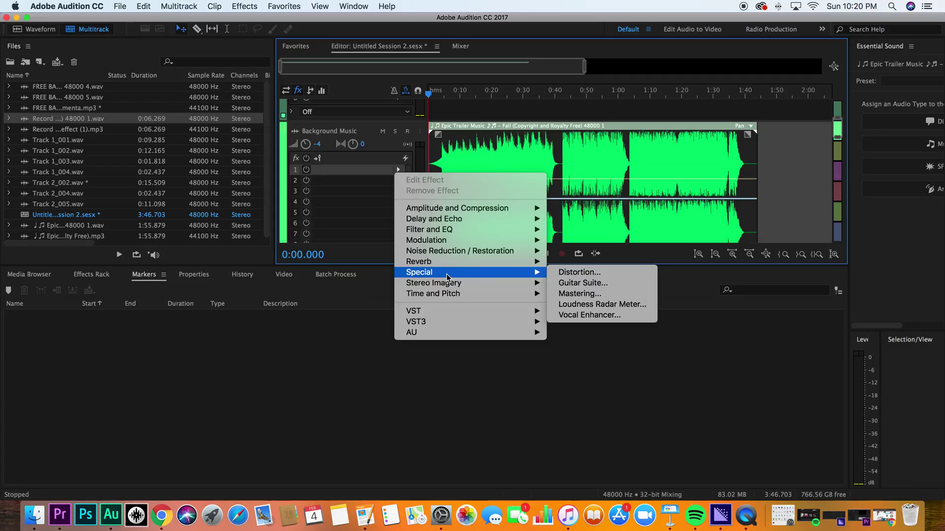
click(579, 294)
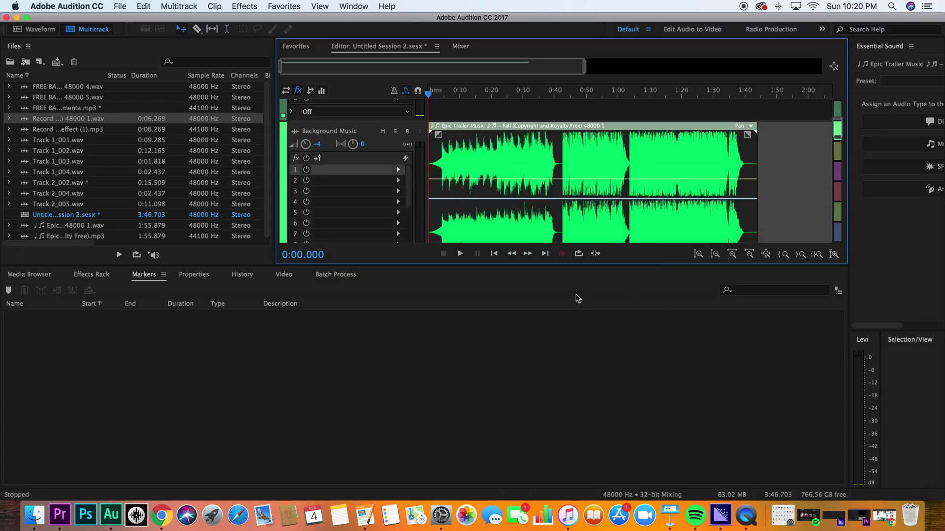
Step: Apply the Subtle Clarity preset to Mastering, then close the Mastering window
click(334, 149)
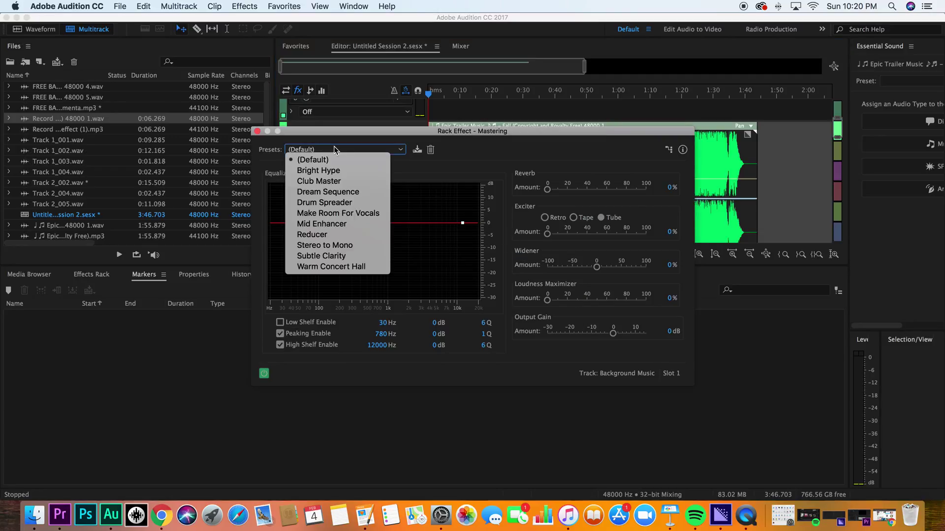
click(338, 260)
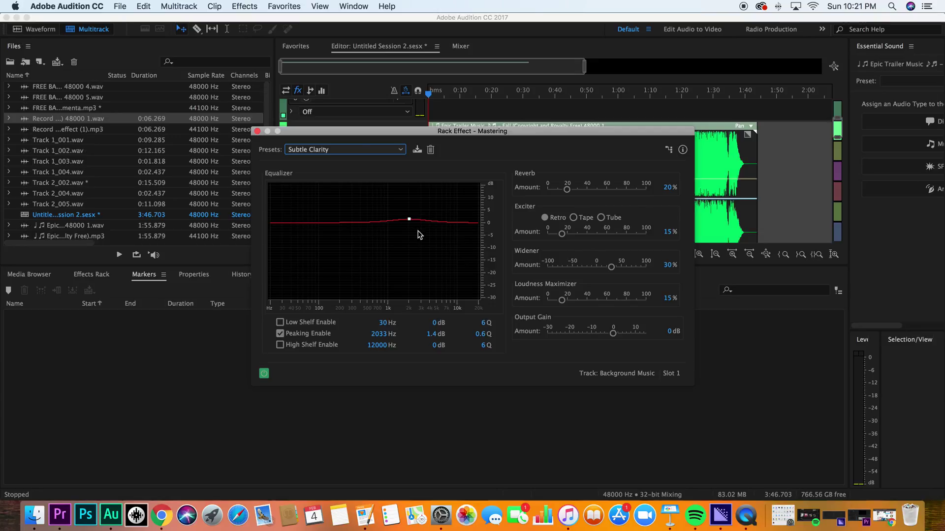
key(super+w)
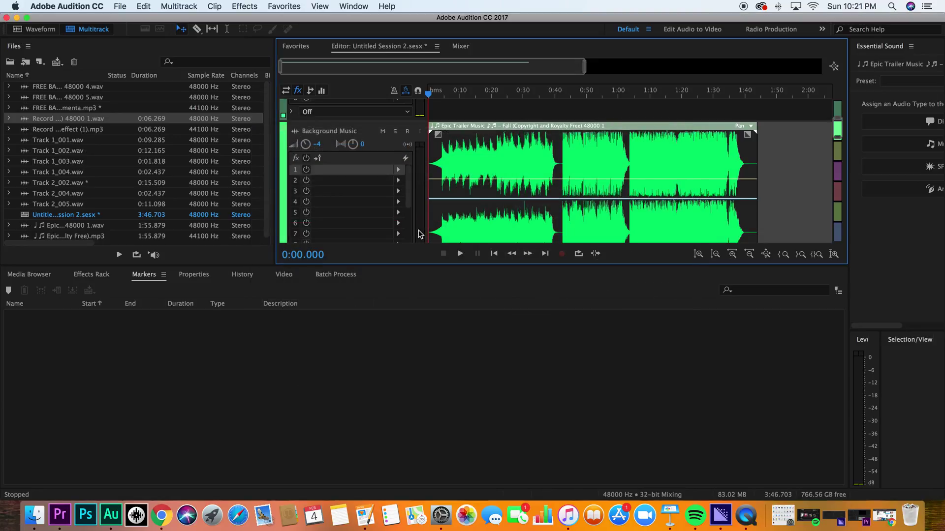
click(397, 171)
Step: Re-add Mastering to slot 1 with the Subtle Clarity preset and Loudness Maximizer at 0%
mouse_move(458, 272)
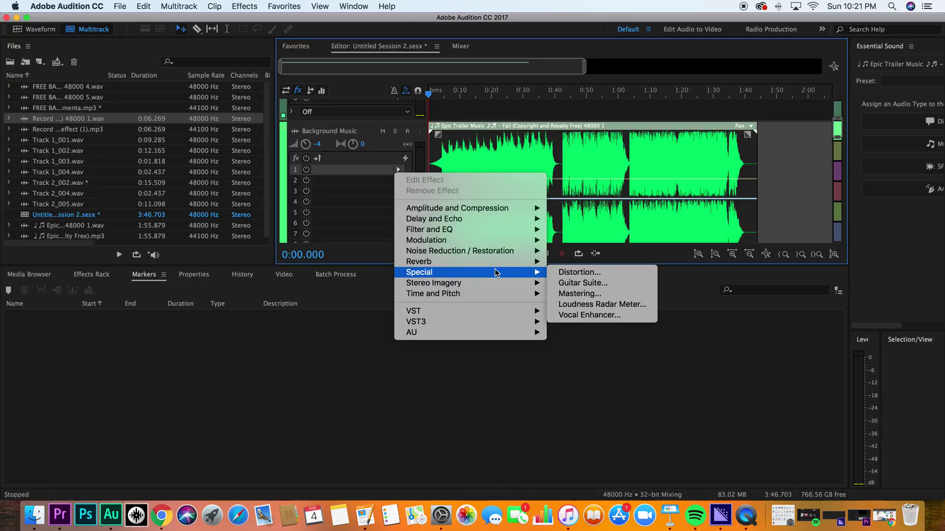
click(592, 294)
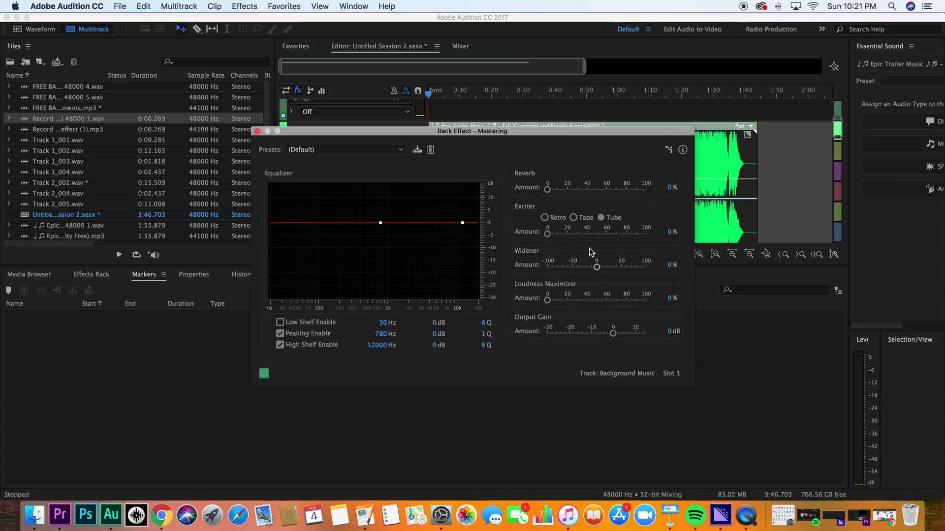
click(352, 150)
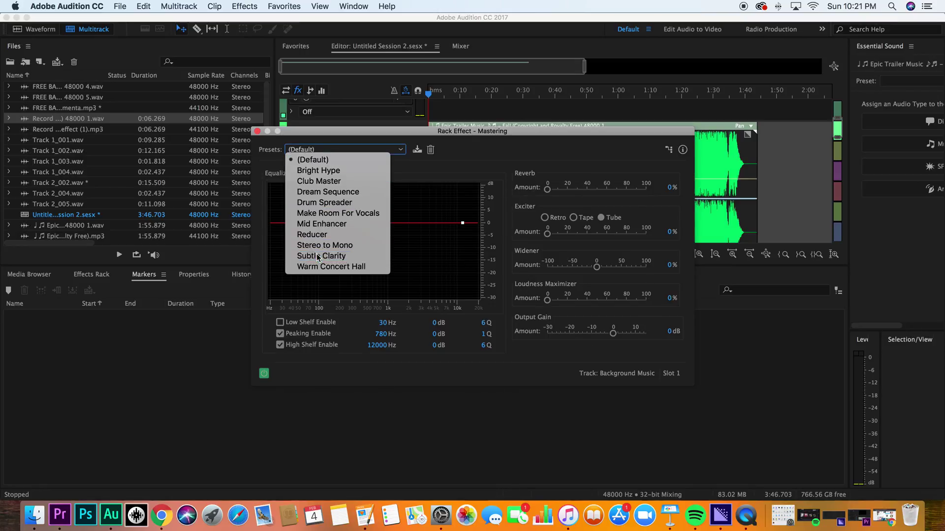
click(317, 256)
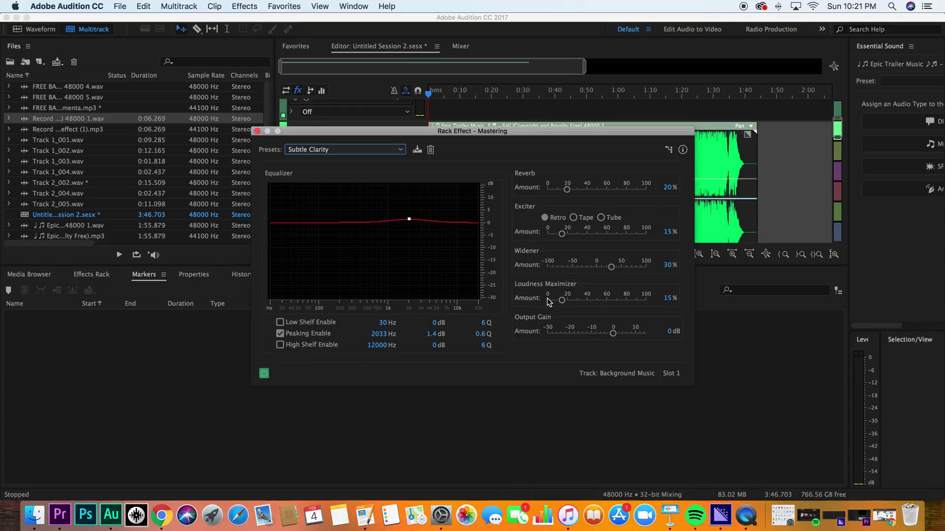
drag(561, 299, 546, 300)
click(257, 132)
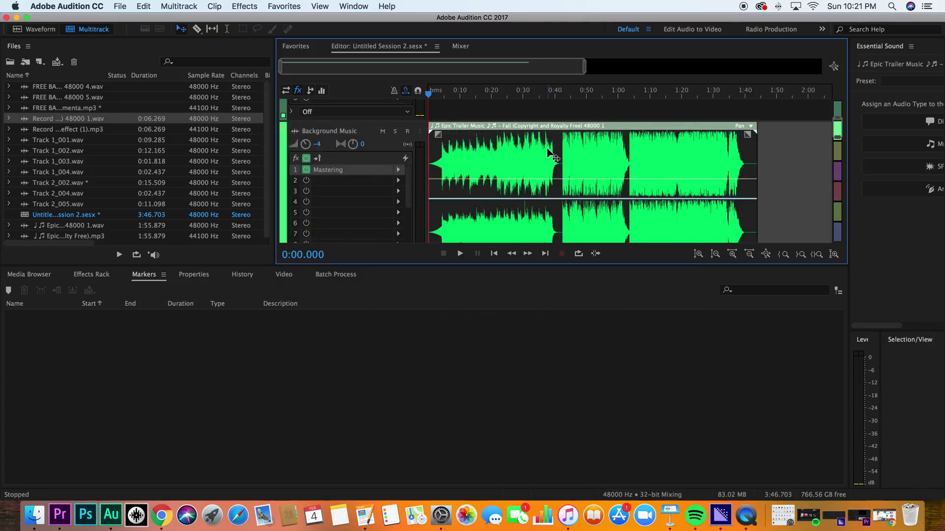
Step: Play the session while toggling slot 1's Mastering effect off and on to compare
key(space)
key(XF86AudioLowerVolume)
key(XF86AudioLowerVolume)
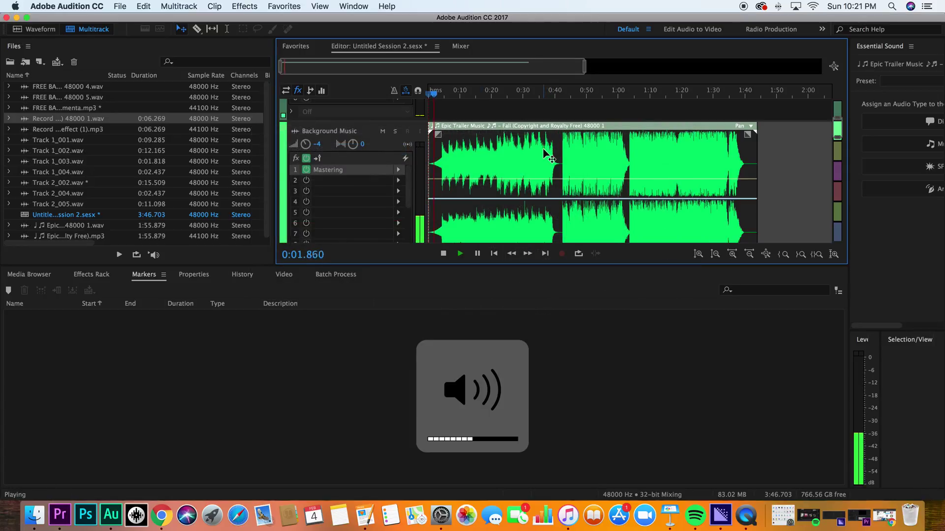
click(306, 170)
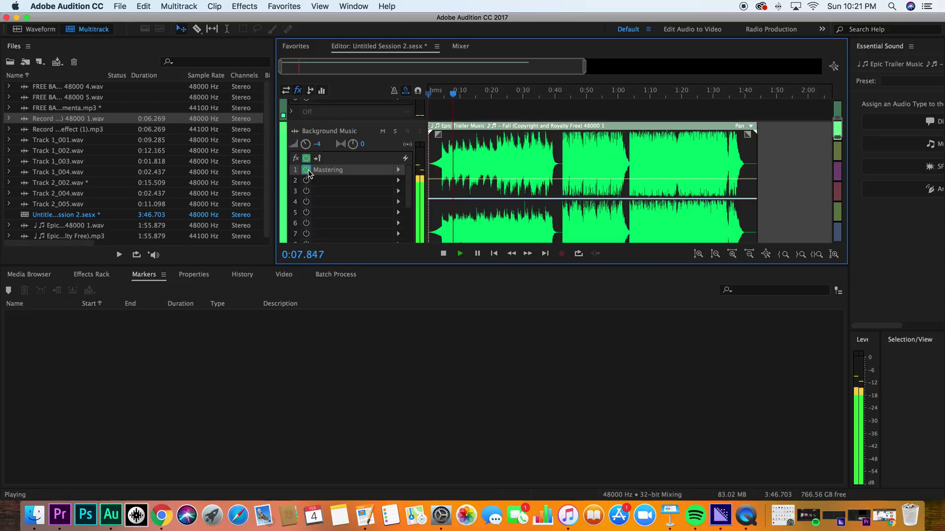
click(306, 169)
click(307, 170)
click(306, 170)
click(307, 171)
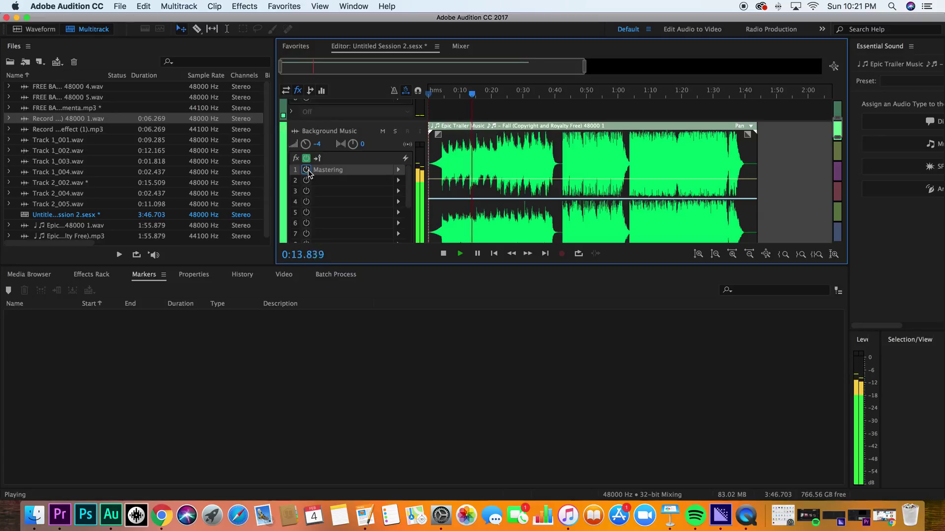
click(307, 170)
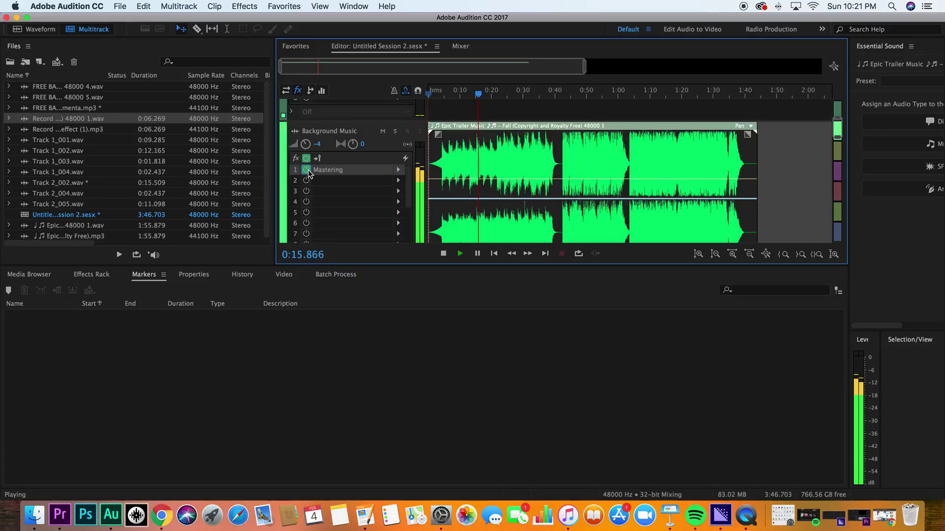
key(space)
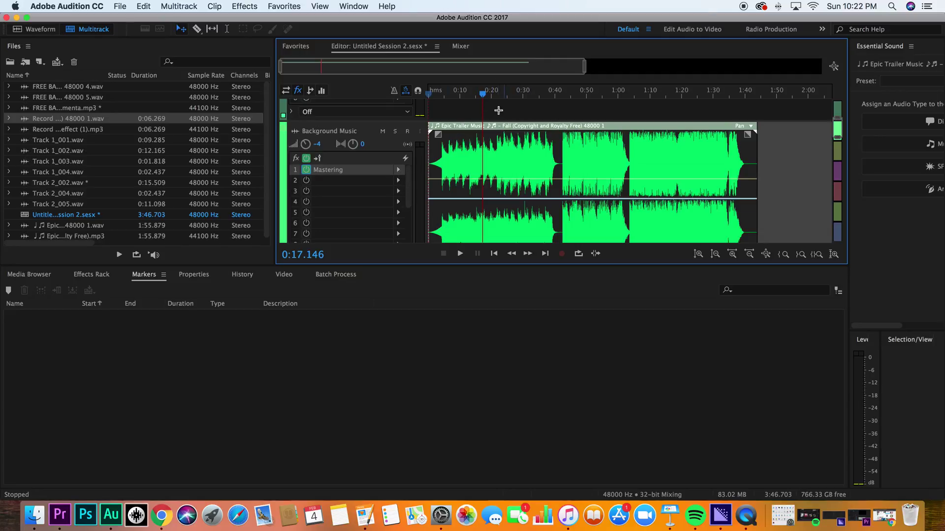
Step: Replay the music from about 0:42 and stop playback
drag(483, 95, 563, 100)
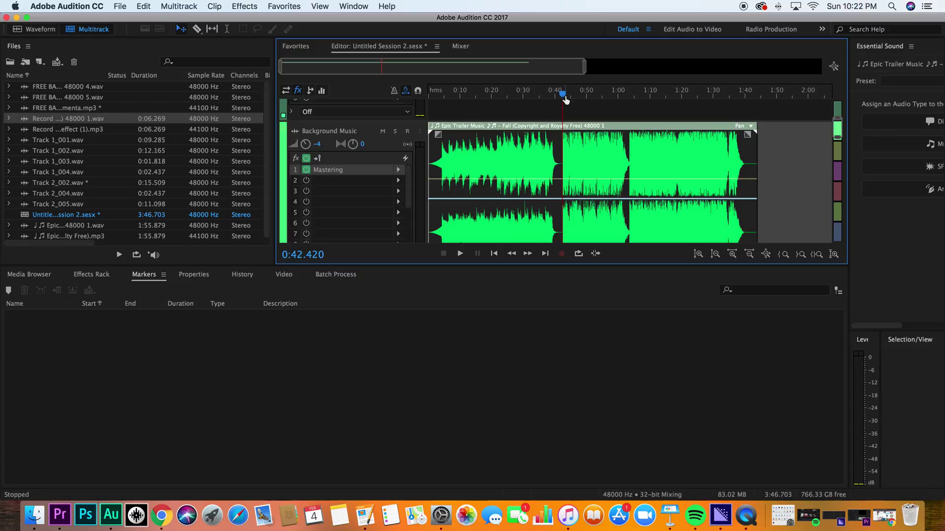
key(space)
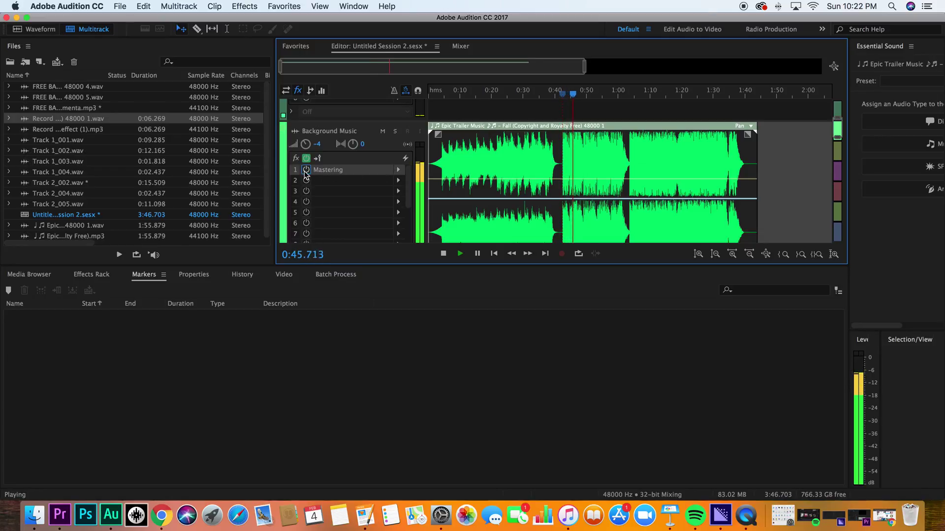
key(space)
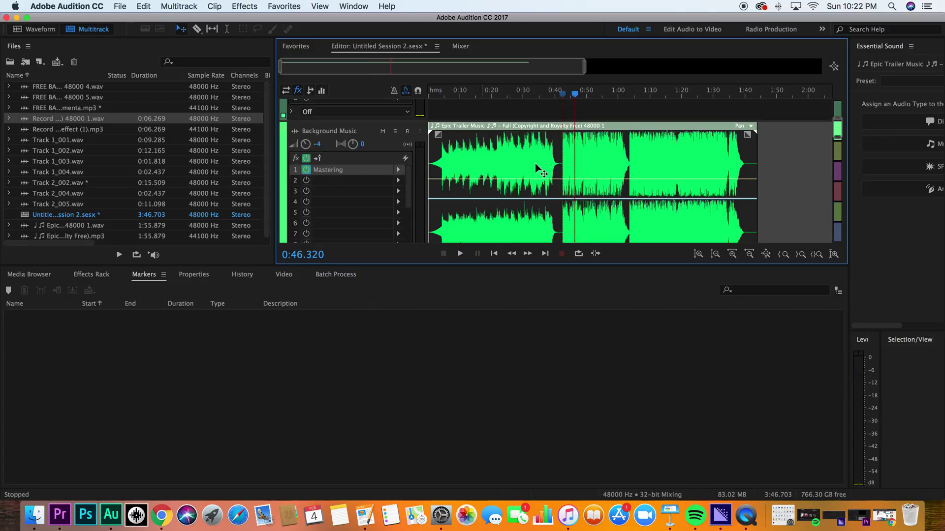
Step: Add a second Mastering effect to rack slot 2, leaving its preset at default
click(398, 181)
mouse_move(474, 287)
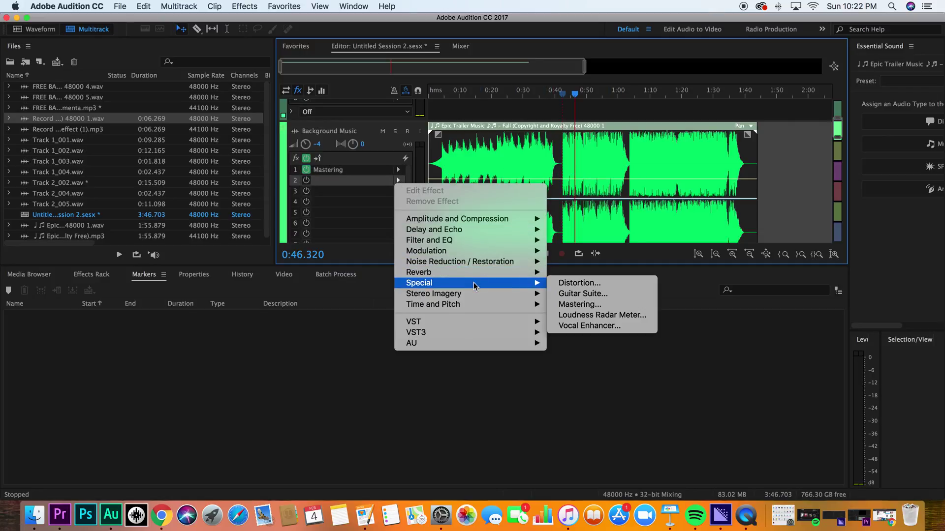
click(579, 304)
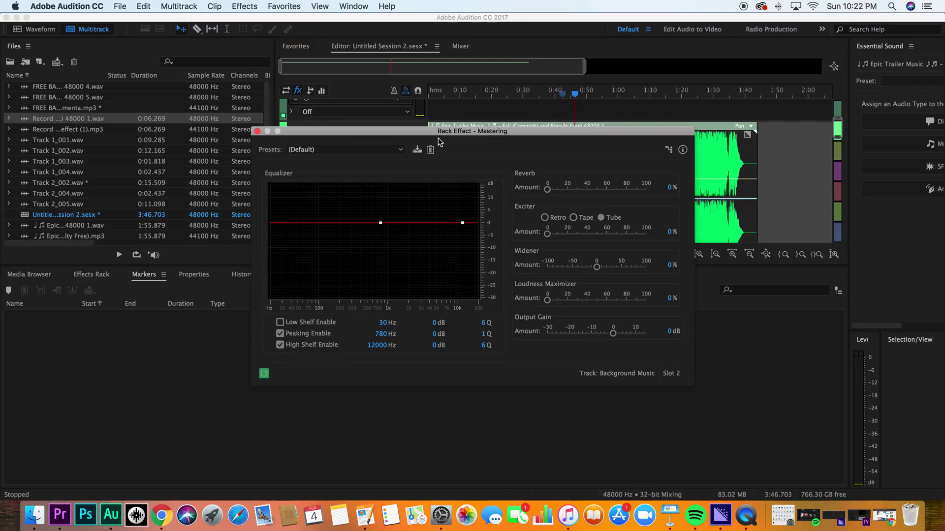
click(347, 147)
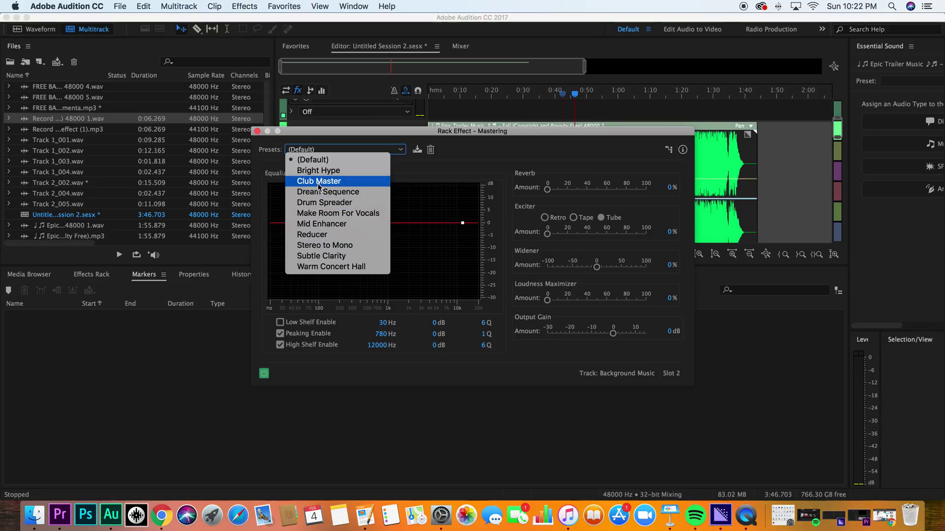
click(541, 197)
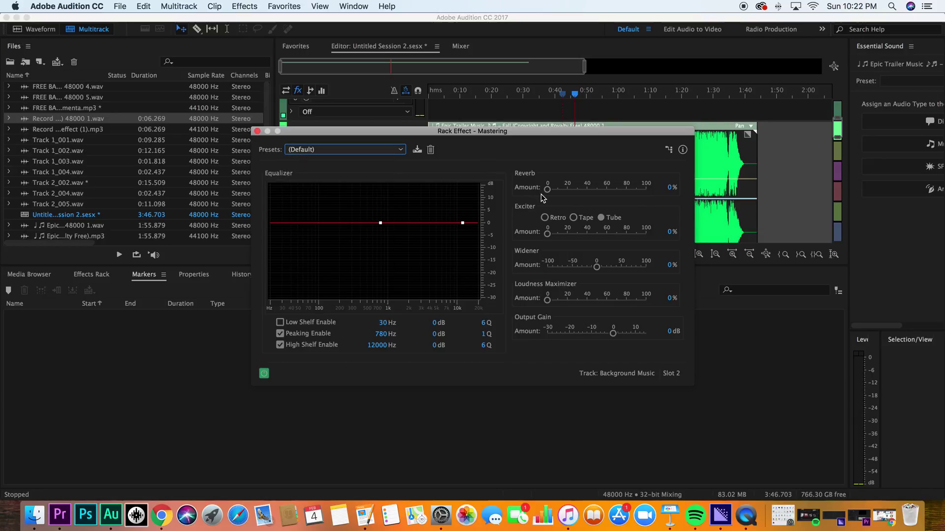
click(257, 131)
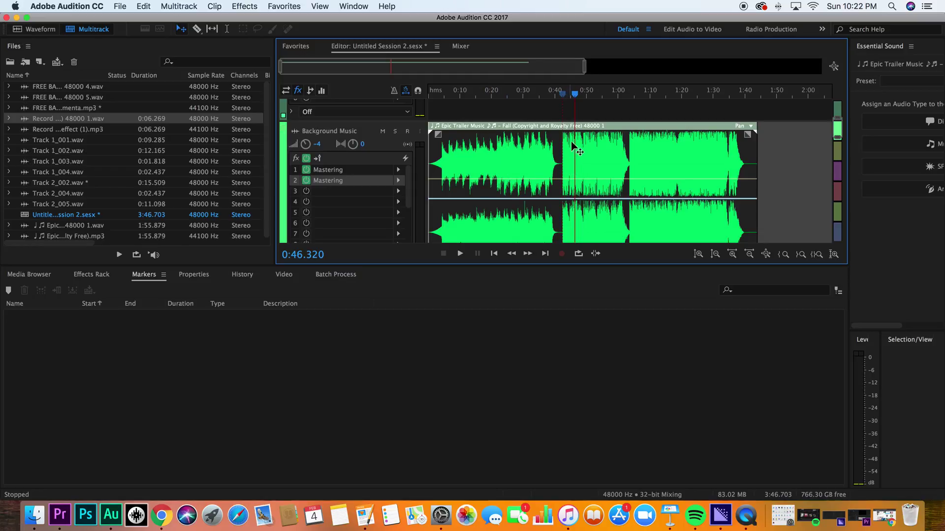
click(398, 170)
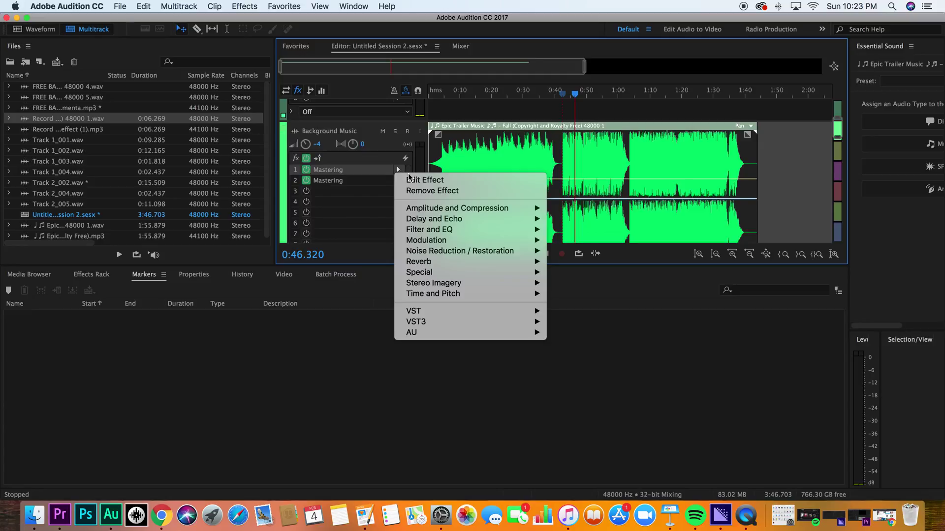
click(354, 196)
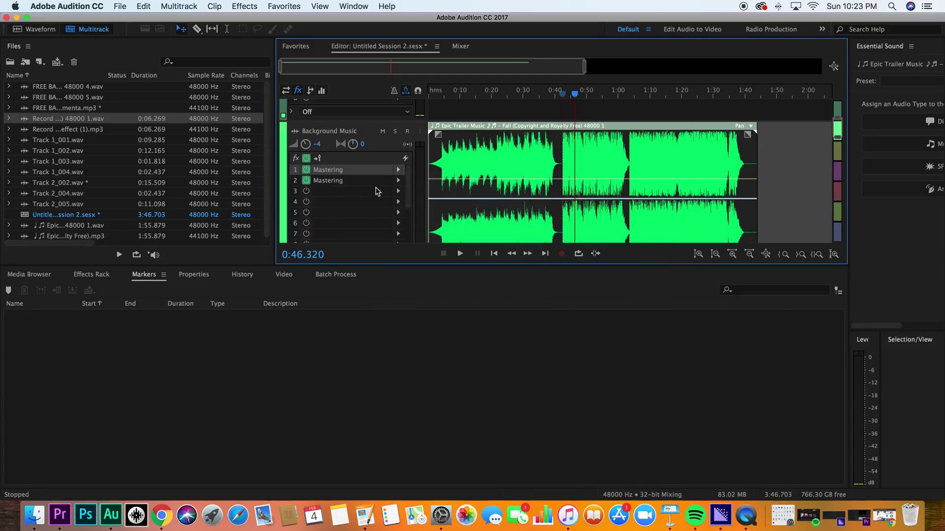
click(397, 170)
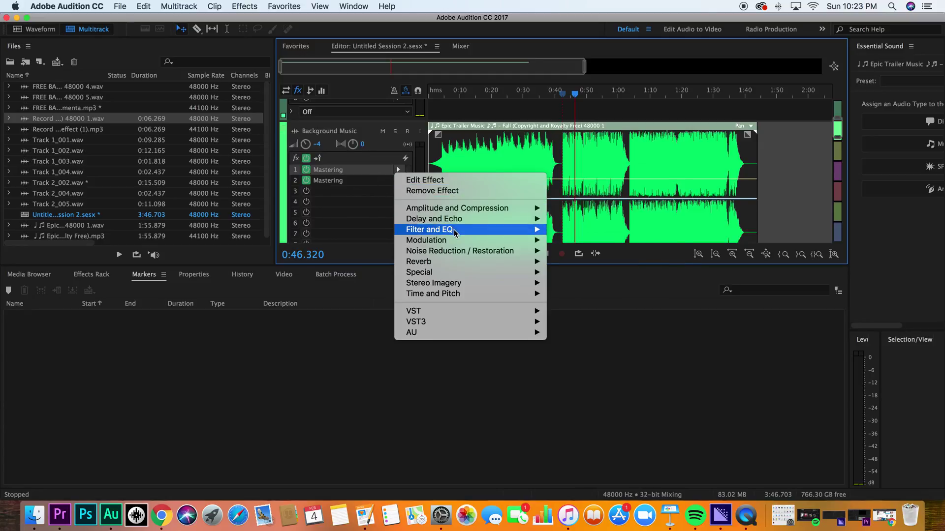
mouse_move(454, 230)
mouse_move(464, 213)
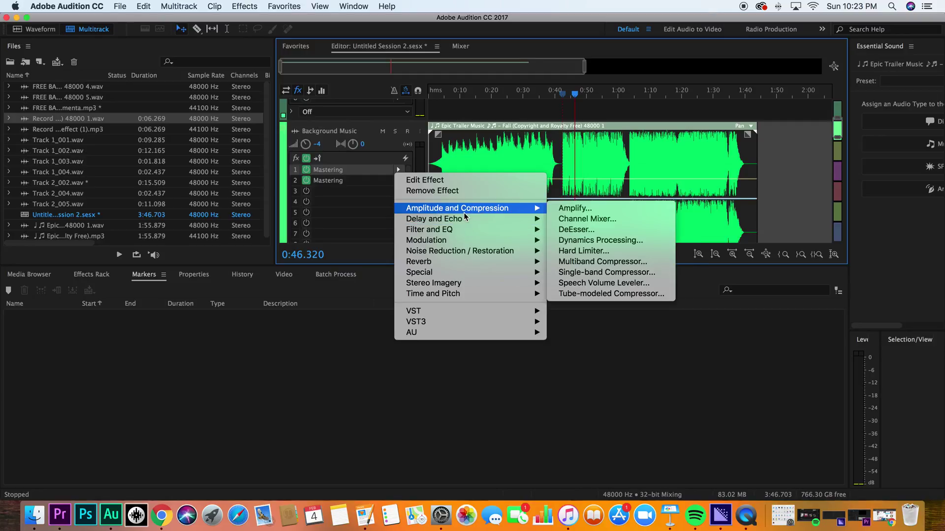
mouse_move(444, 278)
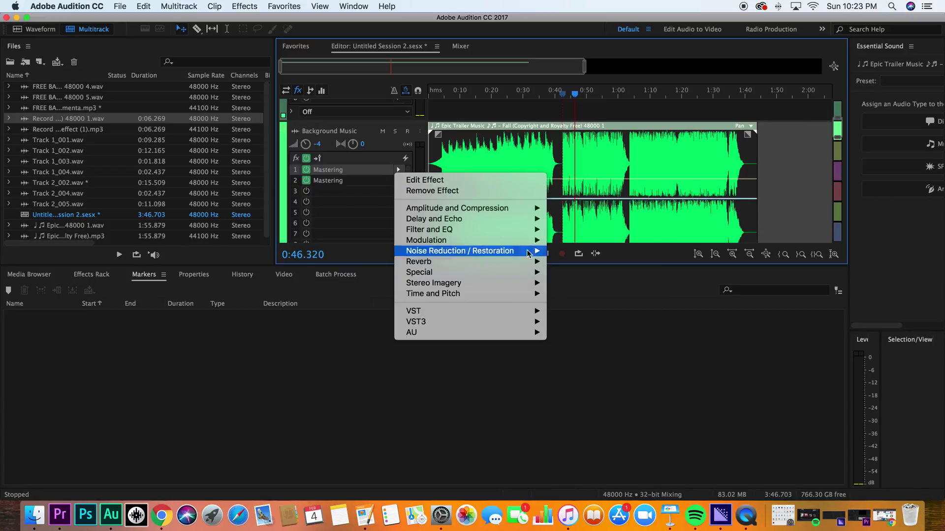
click(772, 194)
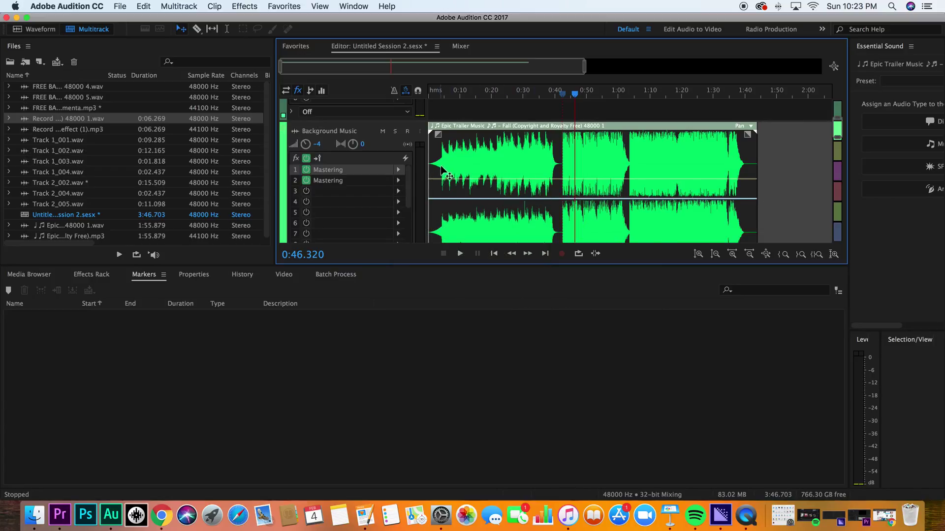
scroll(621, 177, up, 3)
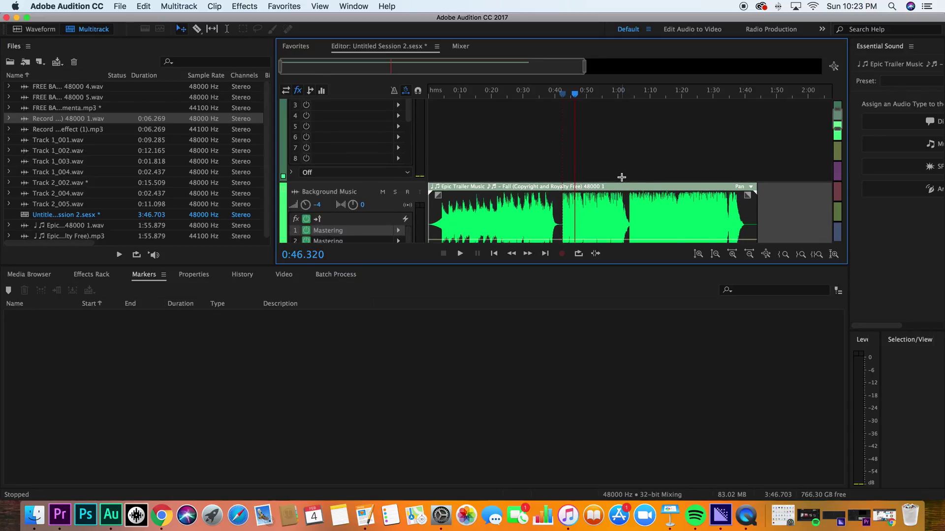
scroll(622, 177, down, 3)
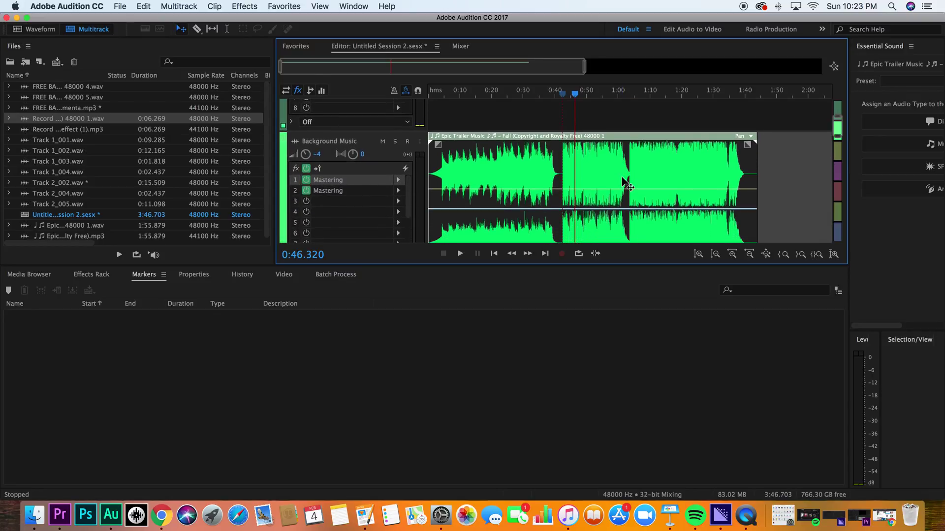
scroll(625, 185, down, 2)
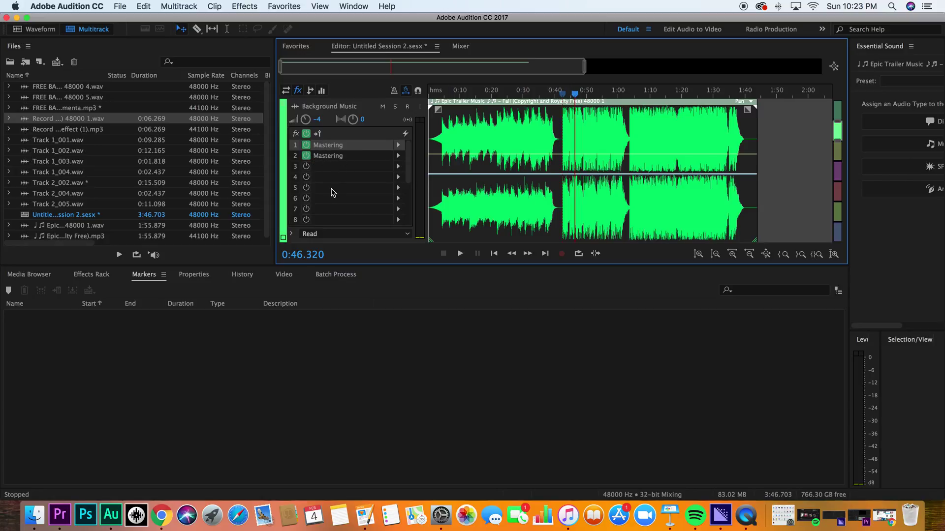
Step: Remove the Mastering effects from rack slots 2 and 1 with Remove Effect
click(398, 155)
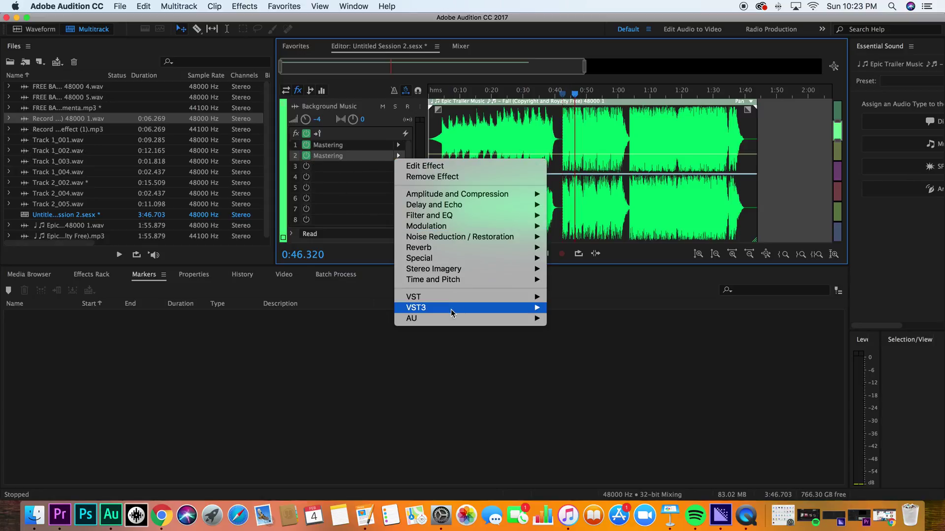
click(440, 177)
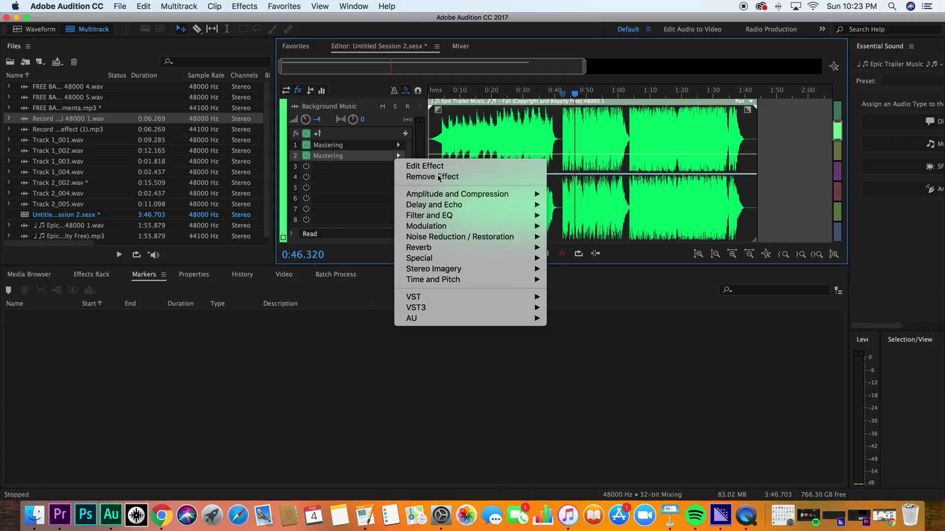
click(398, 145)
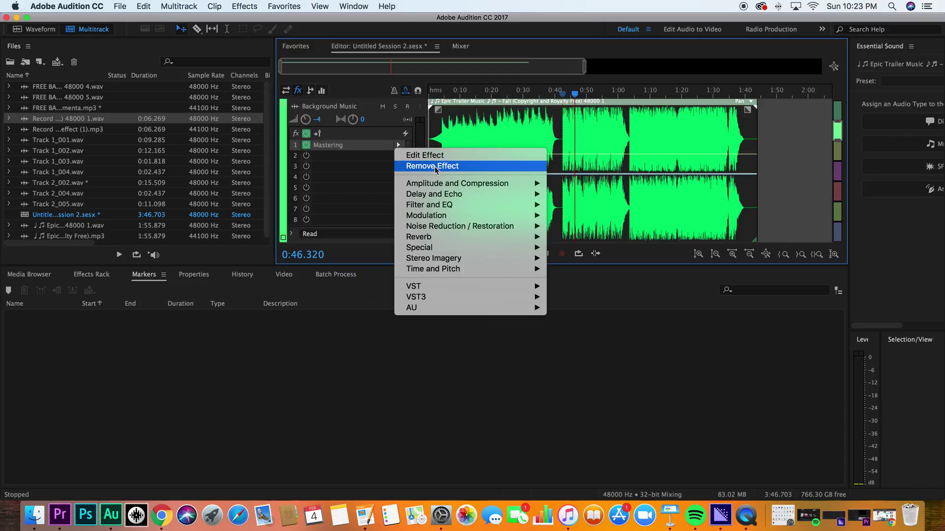
click(434, 166)
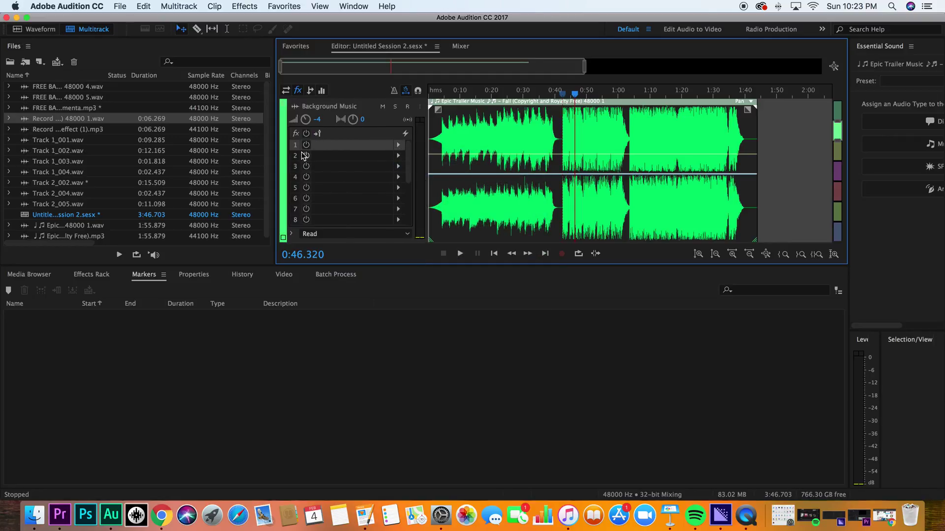